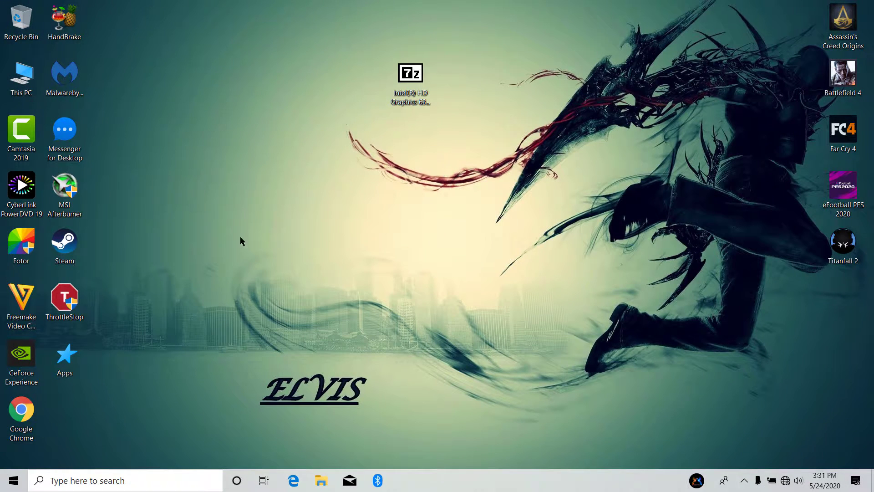
# - Open Device Manager and expand the Display adapters category
pyautogui.rightClick(13, 480)
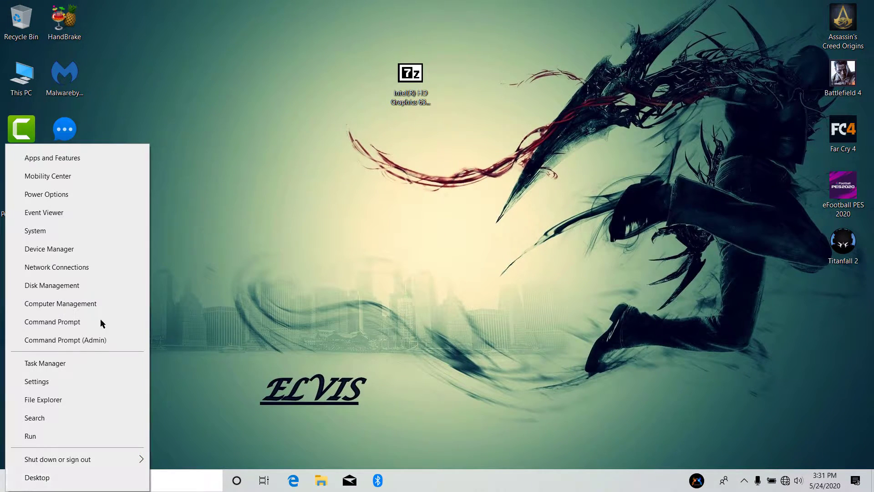
pyautogui.click(64, 253)
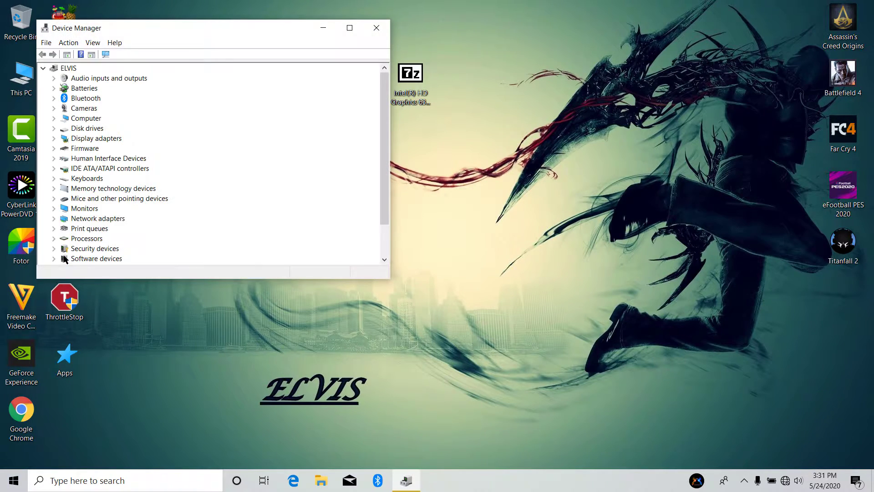
pyautogui.moveTo(127, 33); pyautogui.dragTo(321, 70)
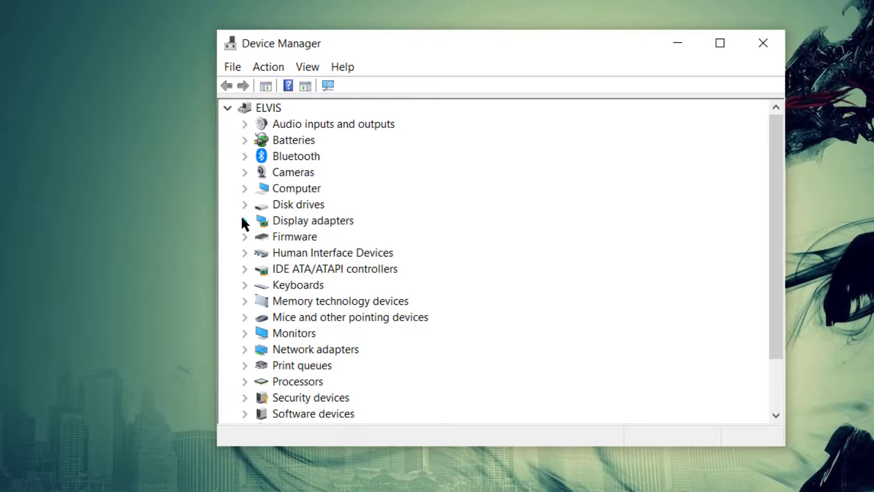
pyautogui.click(242, 219)
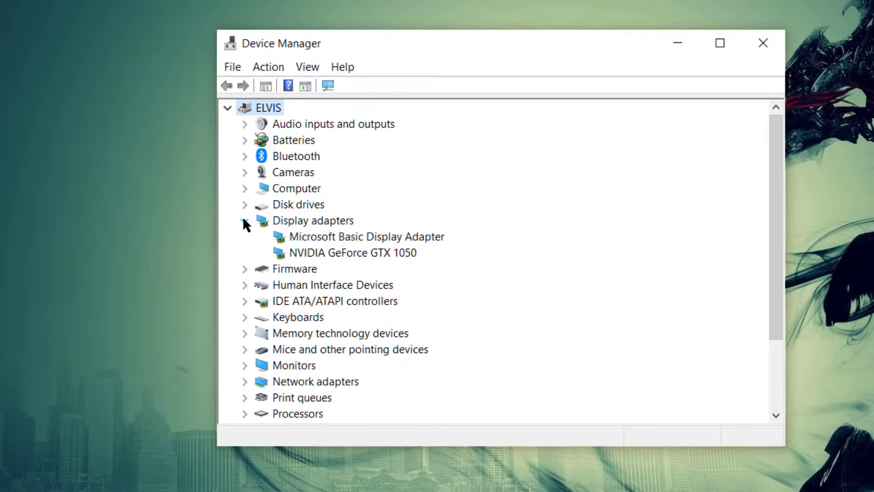
# - Check the device status in the Microsoft Basic Display Adapter's properties, then close them and minimize Device Manager
pyautogui.doubleClick(359, 236)
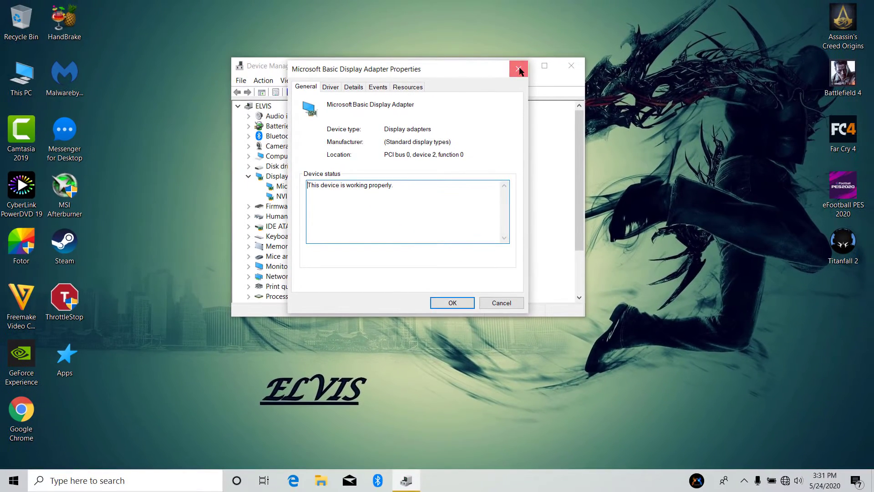
pyautogui.click(583, 60)
pyautogui.click(518, 66)
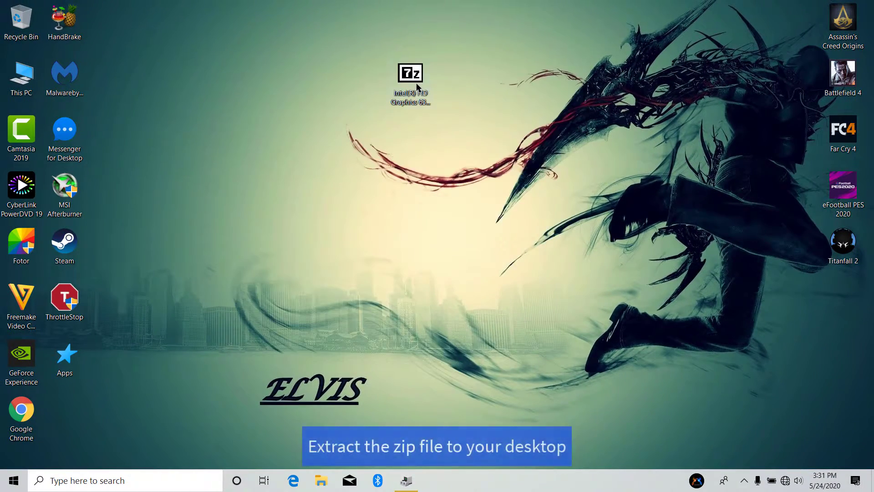
# - Extract the Intel(R) HD Graphics folder from the Intel(R) HD Graphics 630, Kaby Lake.rar archive to the desktop and close the archive
pyautogui.click(423, 112)
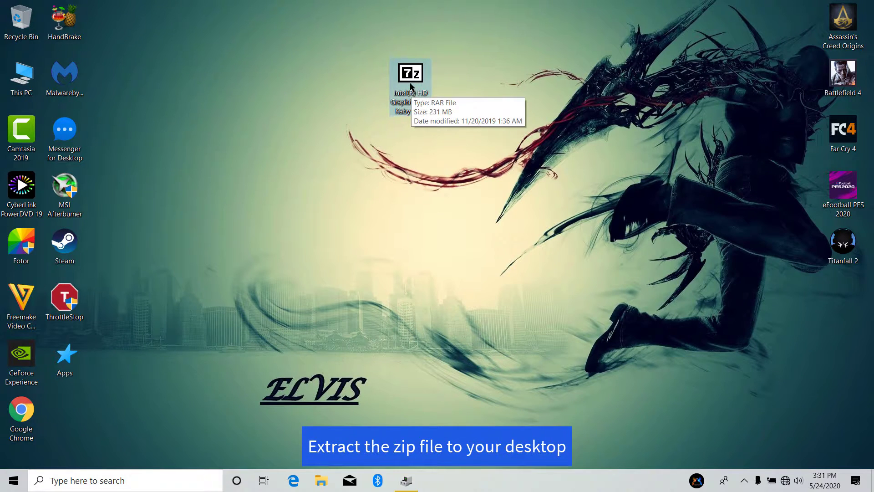
pyautogui.doubleClick(411, 85)
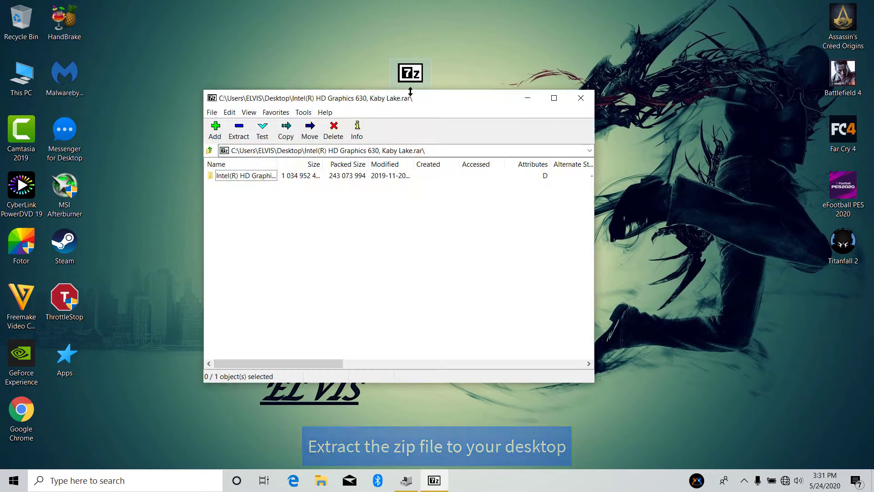
pyautogui.moveTo(414, 98); pyautogui.dragTo(453, 100)
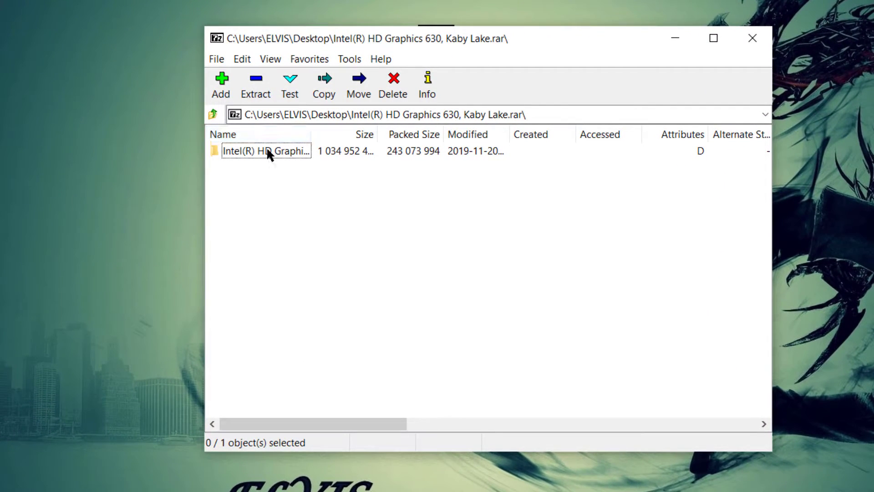
pyautogui.click(285, 174)
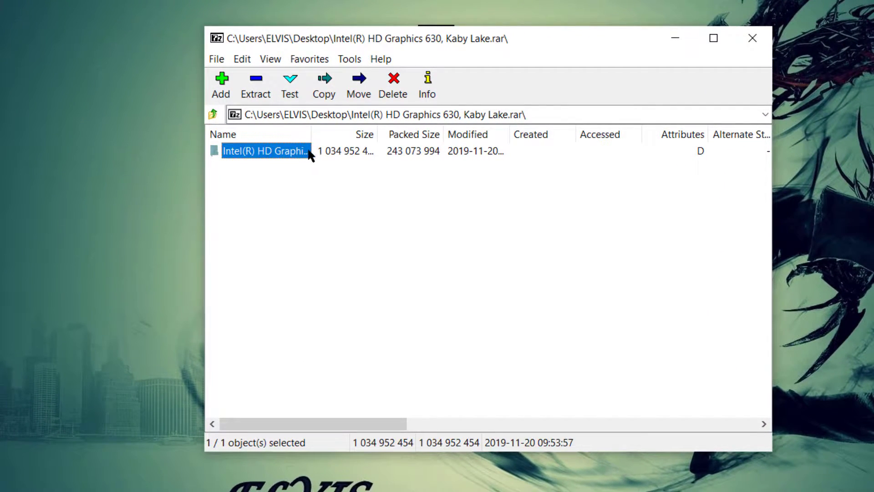
pyautogui.click(258, 84)
pyautogui.click(642, 211)
pyautogui.click(646, 223)
pyautogui.click(548, 365)
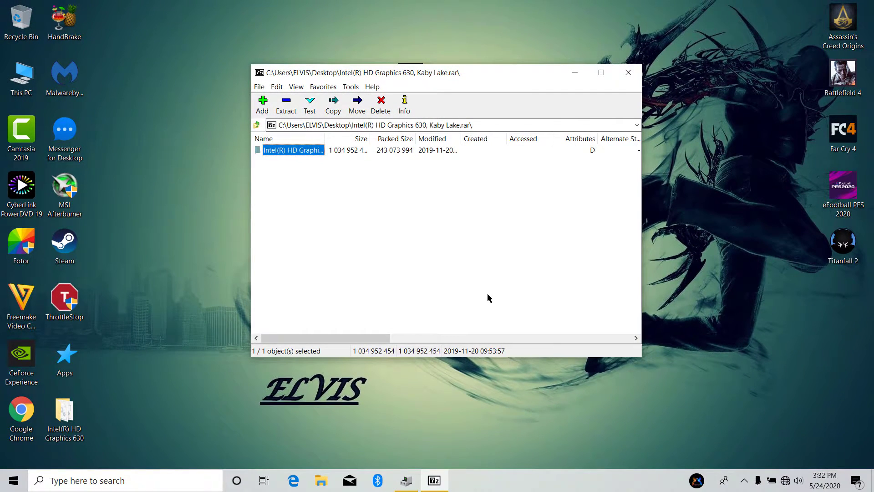
pyautogui.click(628, 72)
# - Place the extracted Intel(R) HD Graphics 630 folder beside the archive on the desktop and look through its files
pyautogui.moveTo(64, 412); pyautogui.dragTo(358, 95)
pyautogui.doubleClick(358, 96)
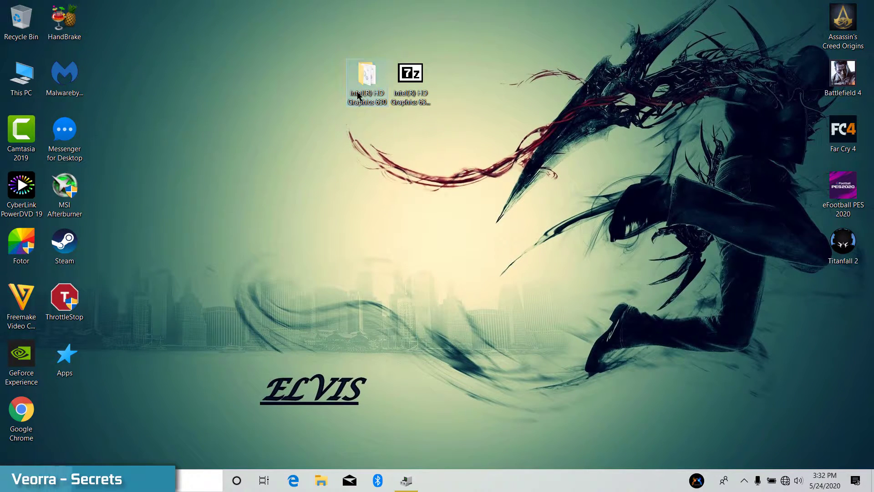
pyautogui.moveTo(384, 27); pyautogui.dragTo(398, 30)
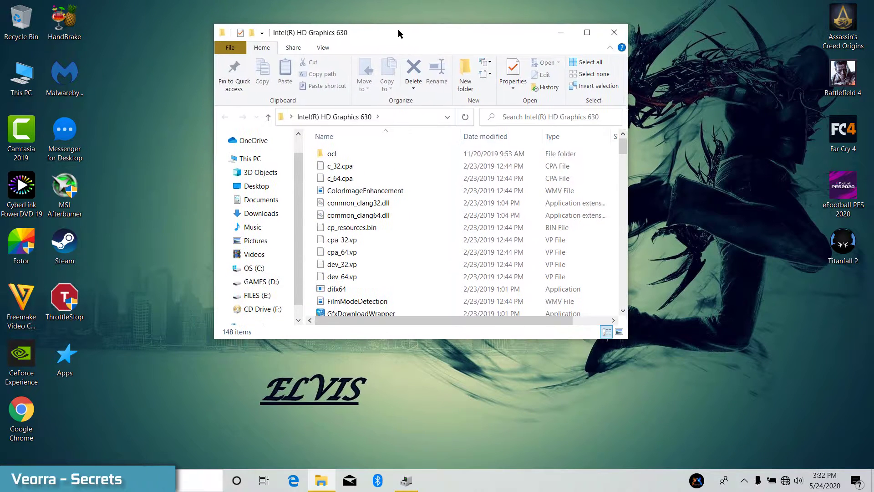
pyautogui.scroll(-4, 420, 269)
pyautogui.scroll(-5, 420, 268)
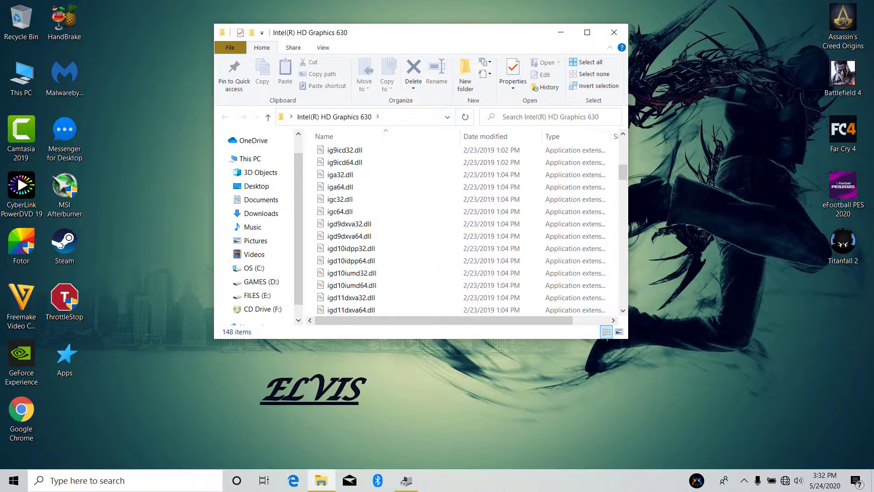
pyautogui.click(614, 32)
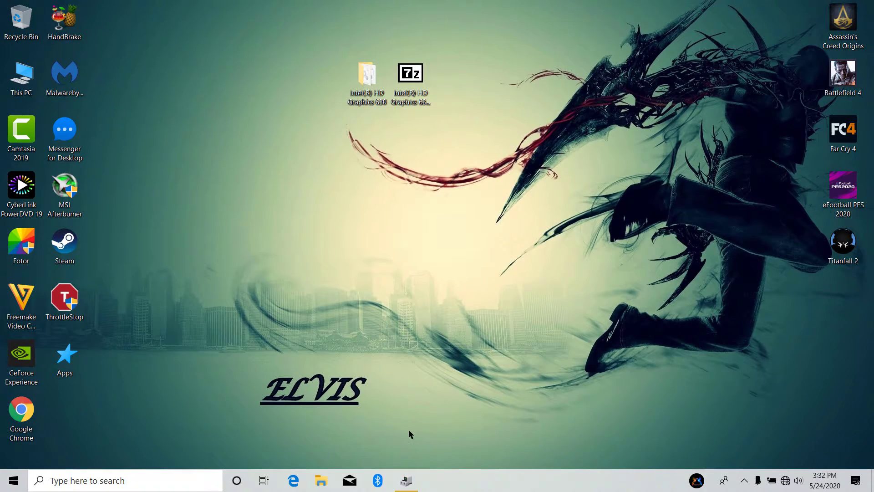
# - Start a manual driver update for the Microsoft Basic Display Adapter in Device Manager, picking from the list of available drivers on the computer
pyautogui.click(408, 481)
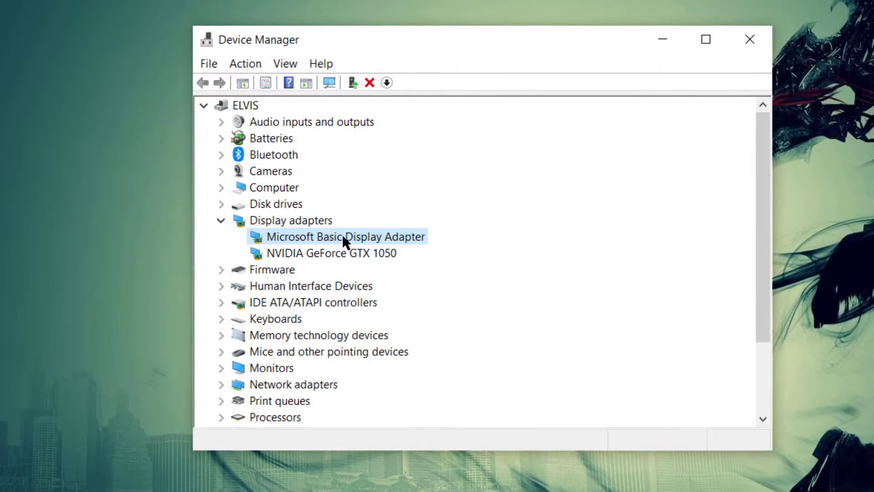
pyautogui.doubleClick(342, 235)
pyautogui.click(351, 77)
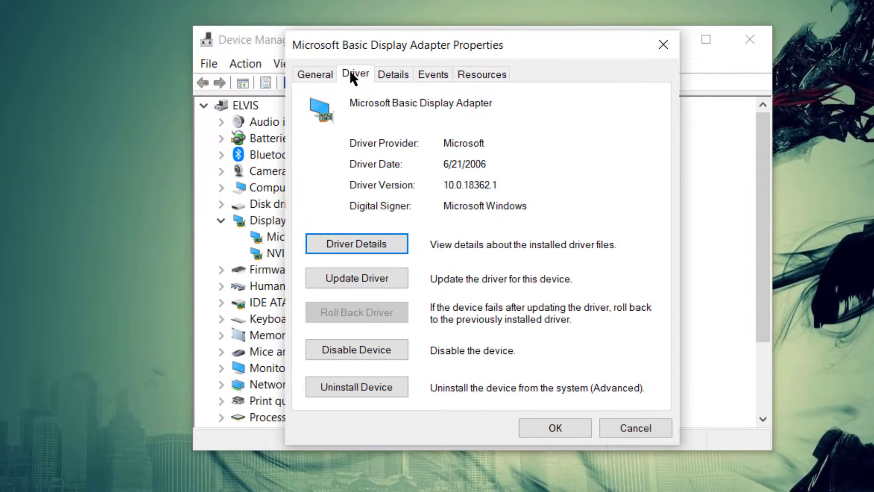
pyautogui.click(345, 275)
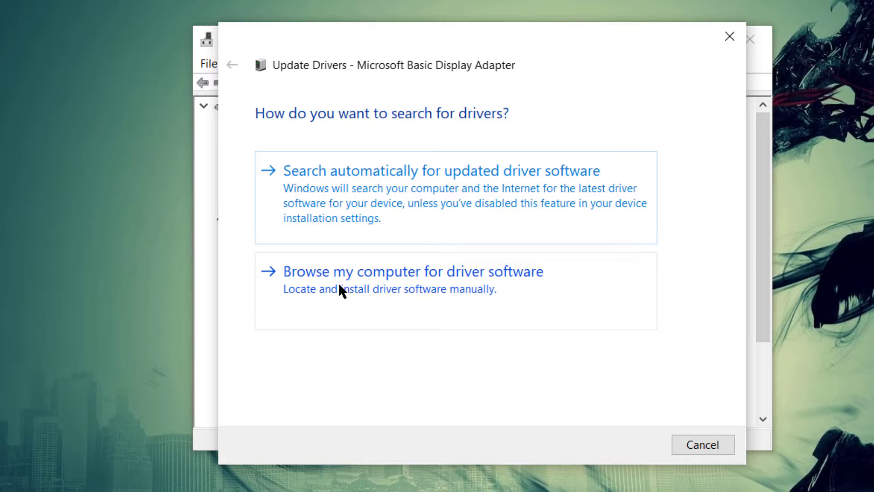
pyautogui.click(449, 279)
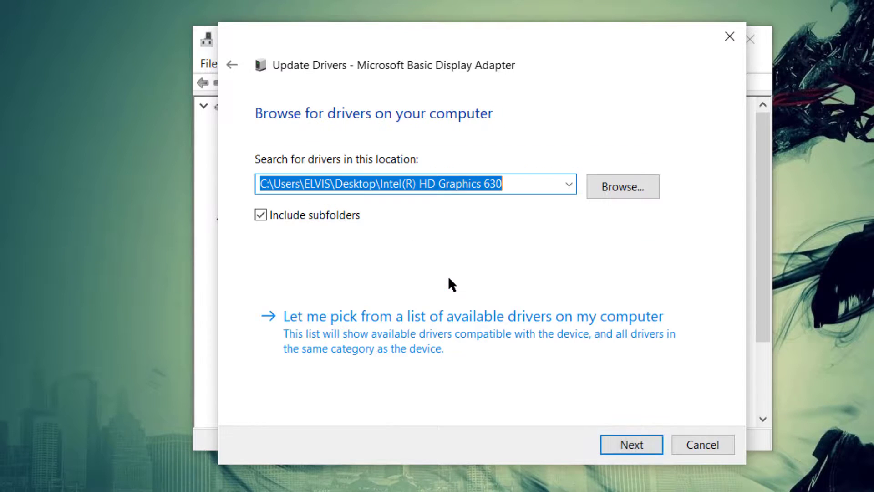
pyautogui.click(460, 332)
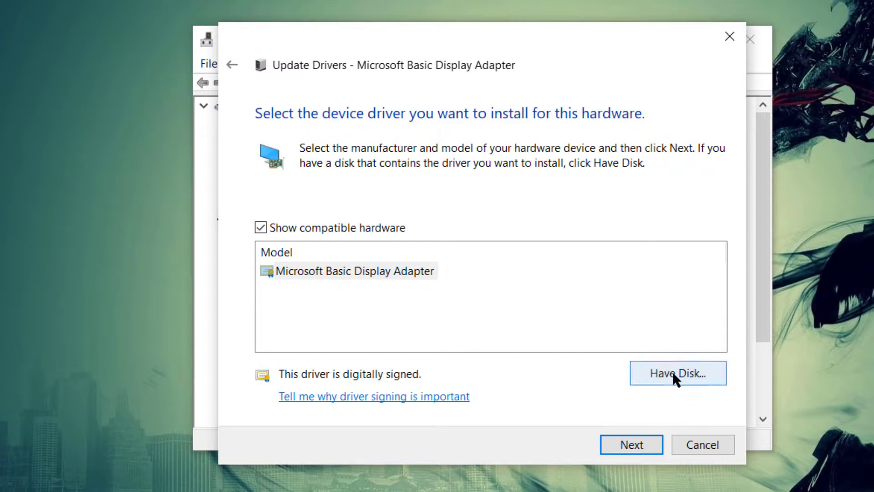
# - Choose to install from disk and select the oem33 file in the desktop's Intel(R) HD Graphics 630 folder
pyautogui.click(670, 375)
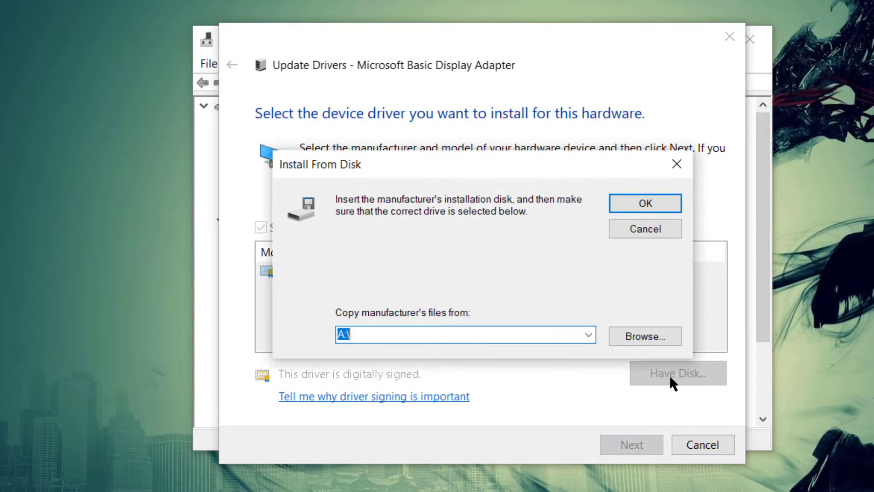
pyautogui.click(654, 337)
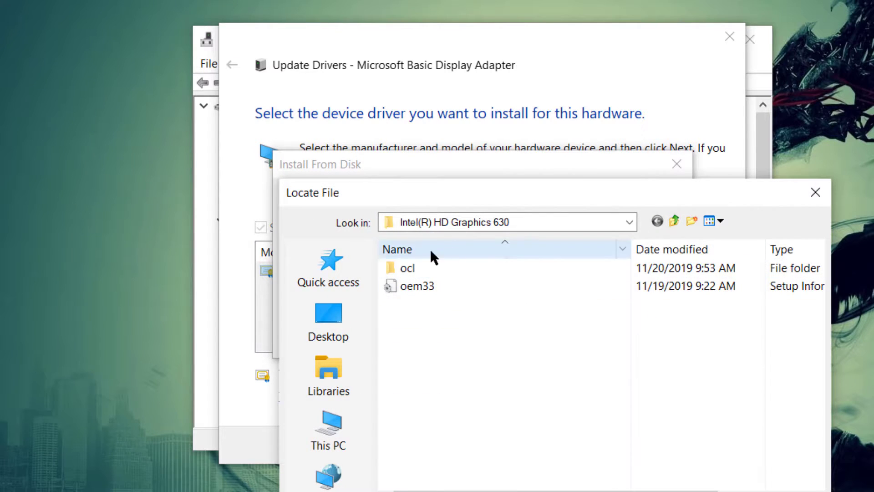
pyautogui.click(337, 261)
pyautogui.click(321, 333)
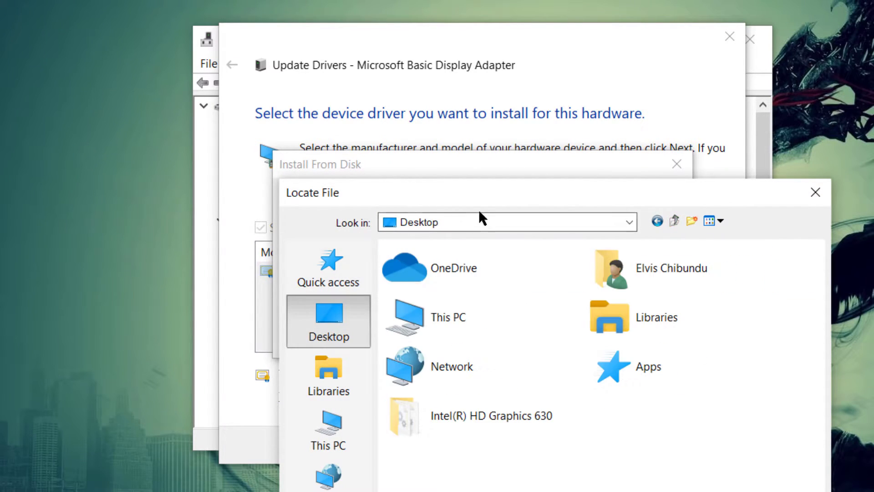
pyautogui.moveTo(472, 198); pyautogui.dragTo(450, 106)
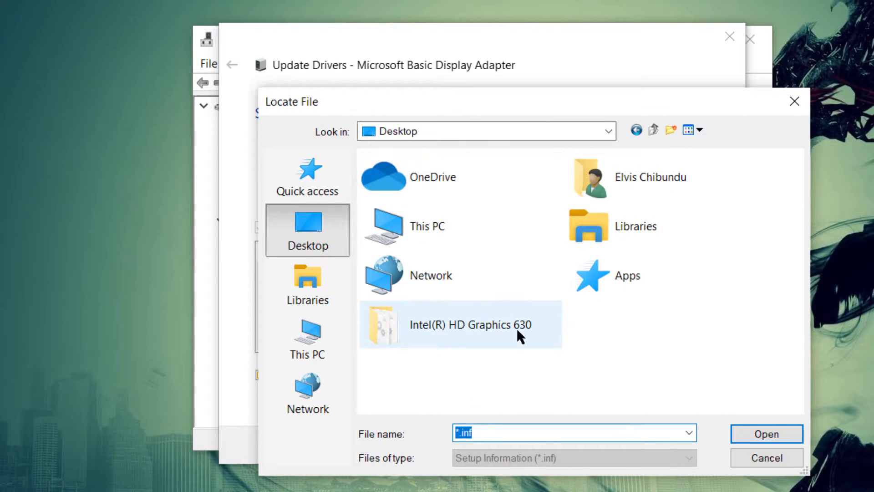
pyautogui.doubleClick(465, 325)
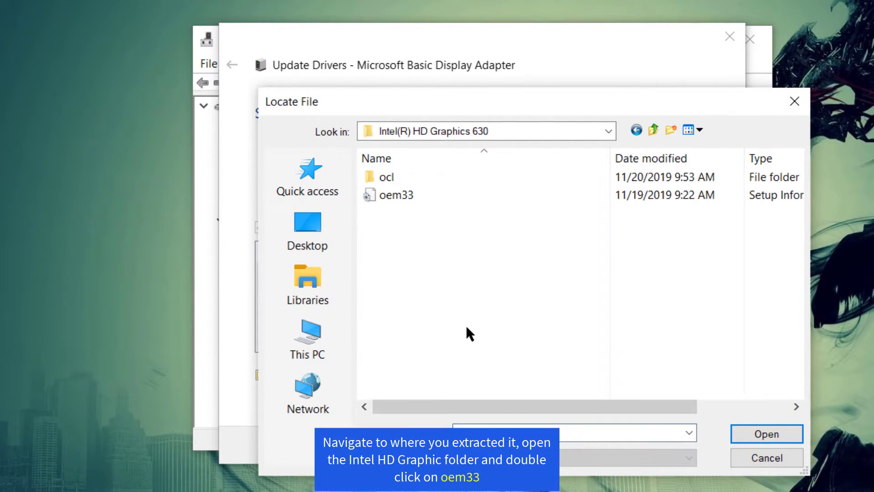
pyautogui.click(418, 194)
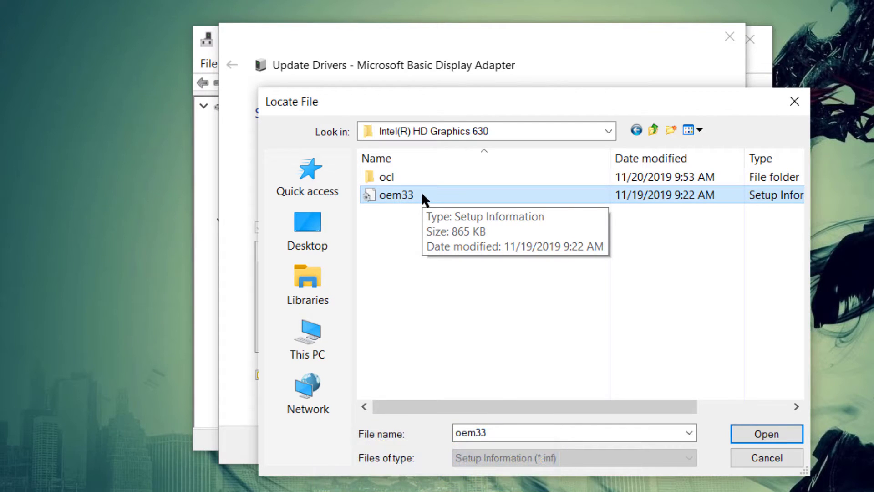
pyautogui.click(753, 430)
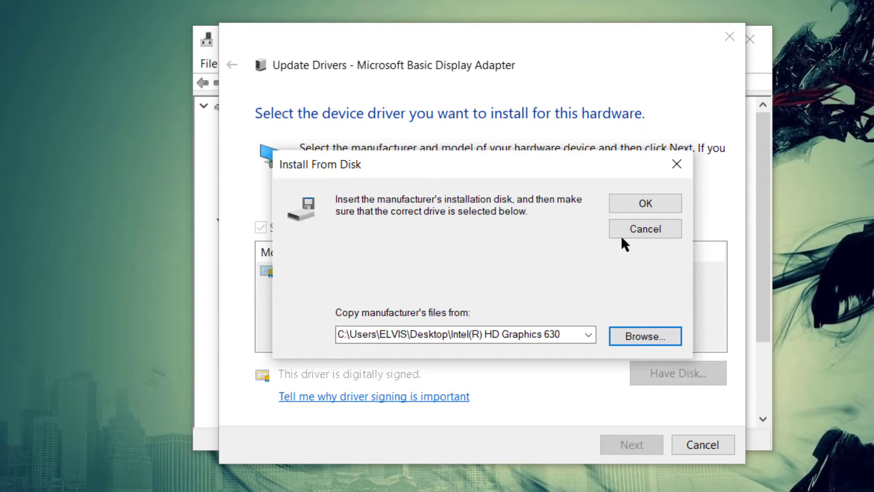
# - Confirm the driver source, install the Intel(R) HD Graphics 630 driver and close the update wizard
pyautogui.click(637, 203)
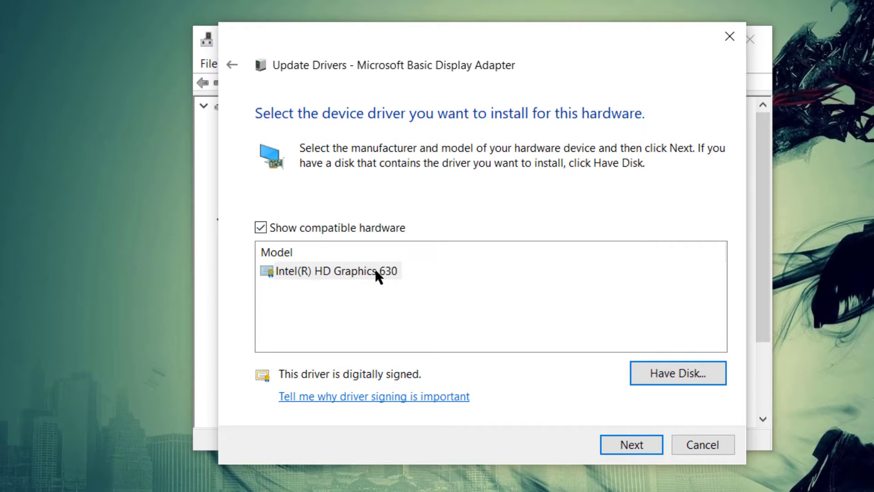
pyautogui.click(628, 444)
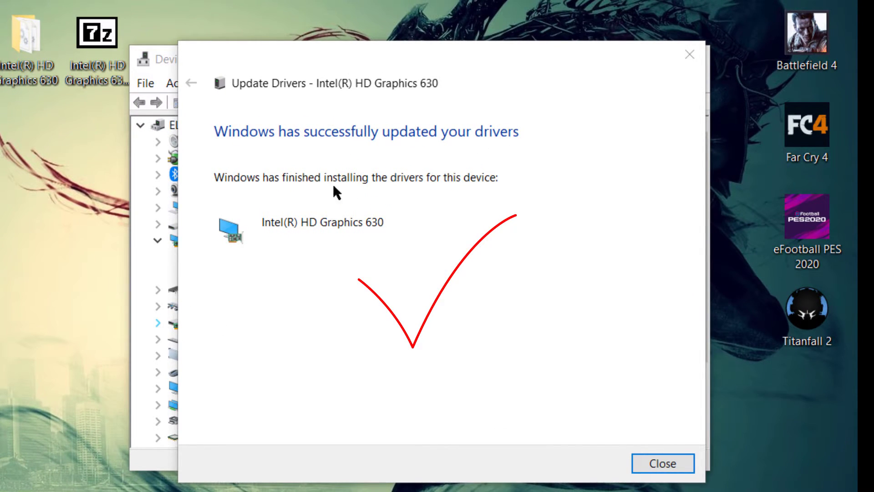
pyautogui.click(655, 461)
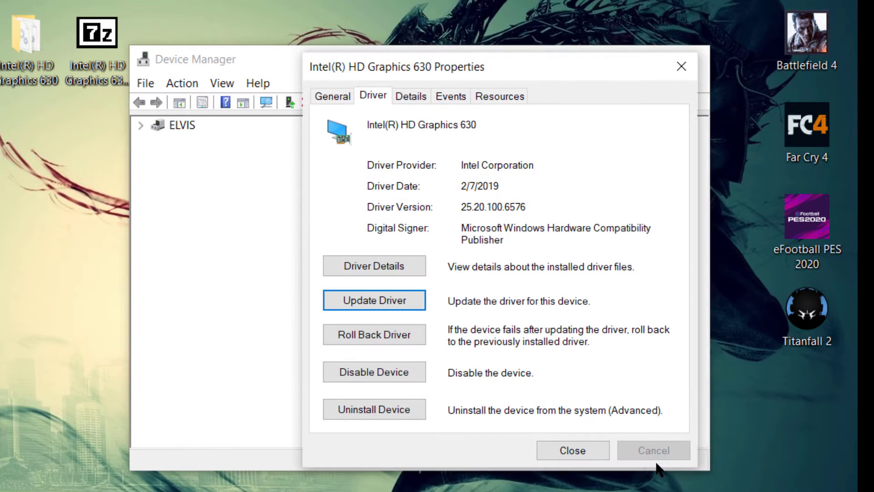
# - Check the driver date in the Intel(R) HD Graphics 630 properties, close them and minimize Device Manager
pyautogui.moveTo(463, 184); pyautogui.dragTo(495, 186)
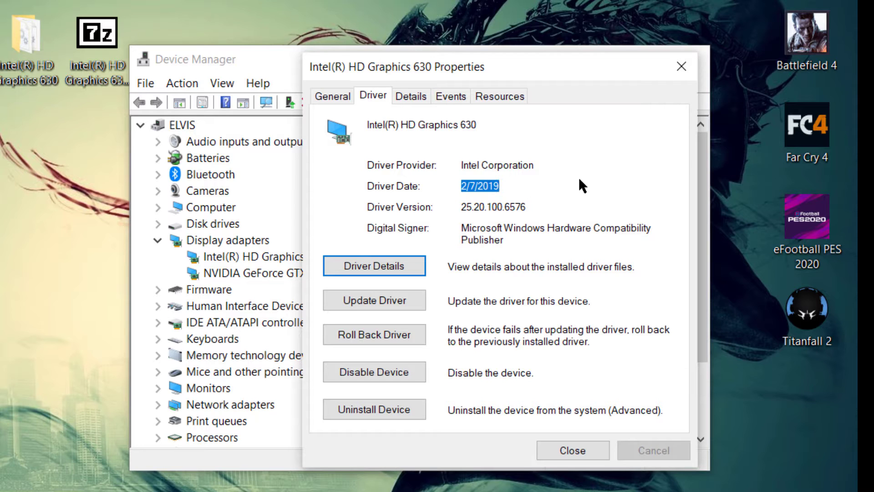
pyautogui.click(575, 450)
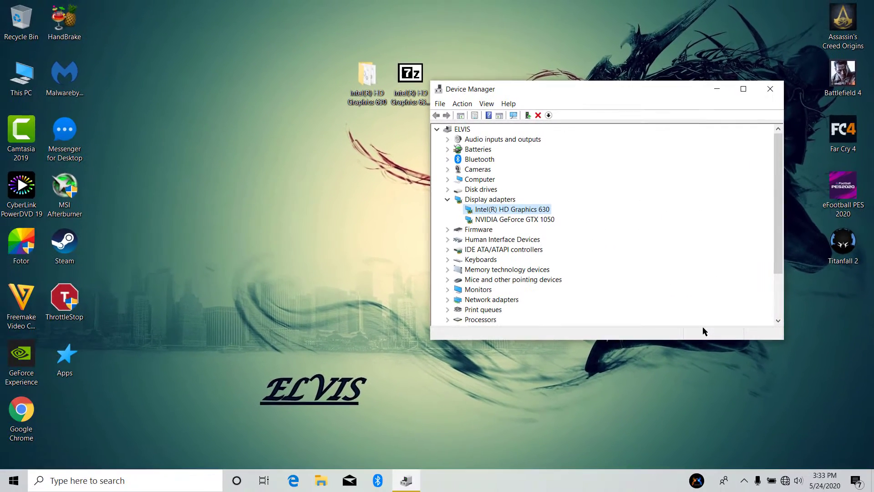
pyautogui.moveTo(609, 87); pyautogui.dragTo(402, 64)
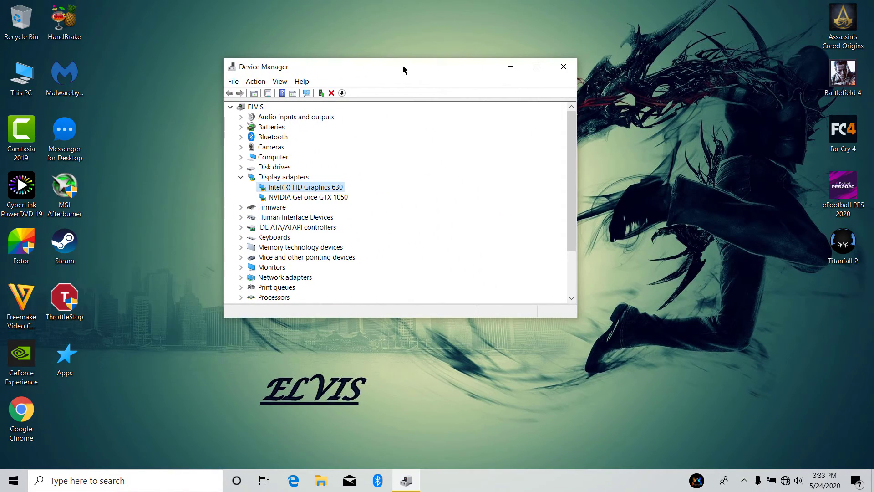
pyautogui.click(509, 67)
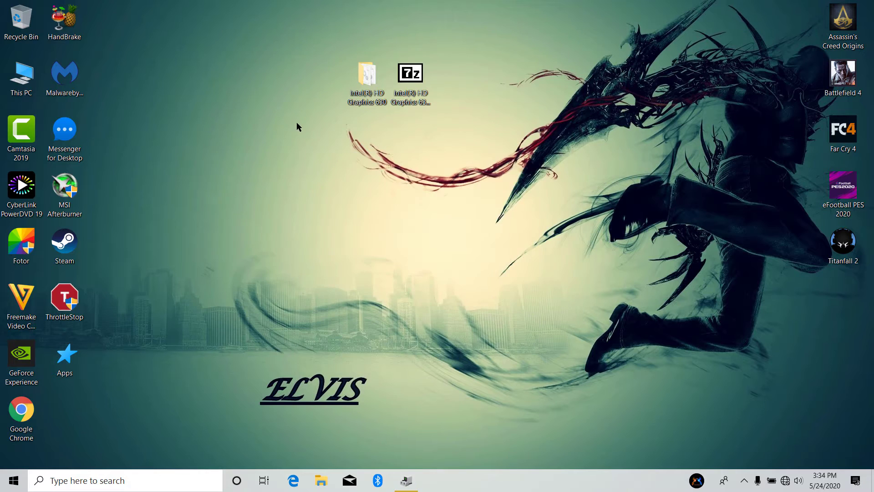
# - Open Intel Graphics Settings from the desktop to check the control panel, then minimize it
pyautogui.rightClick(342, 142)
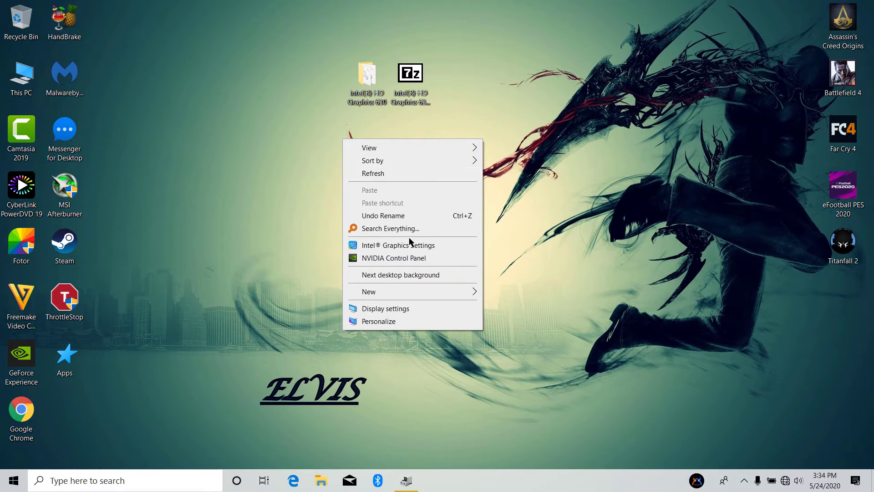
pyautogui.click(419, 246)
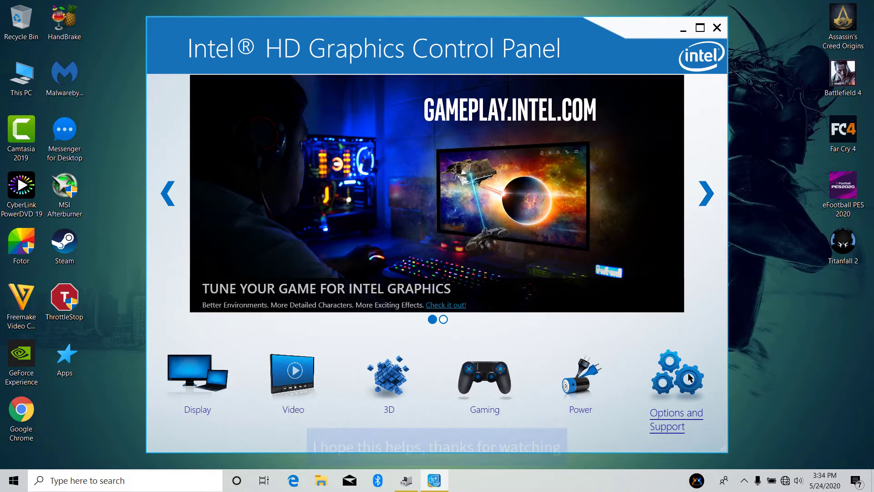
pyautogui.click(684, 32)
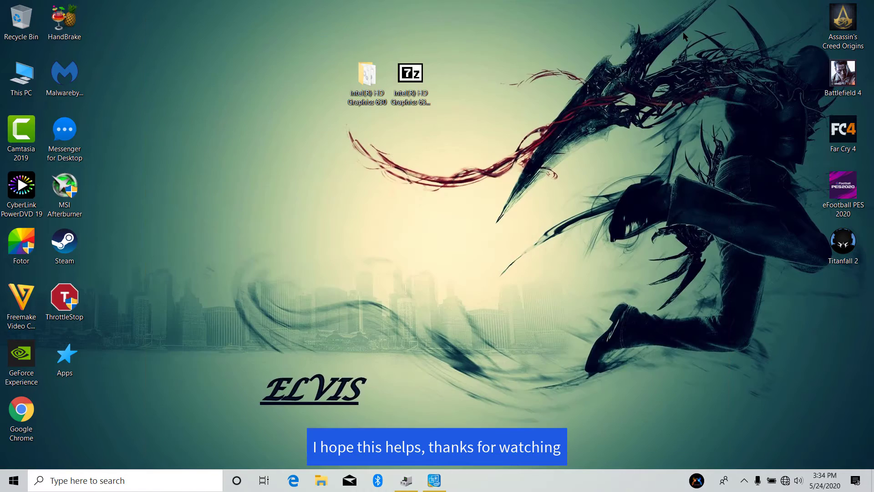